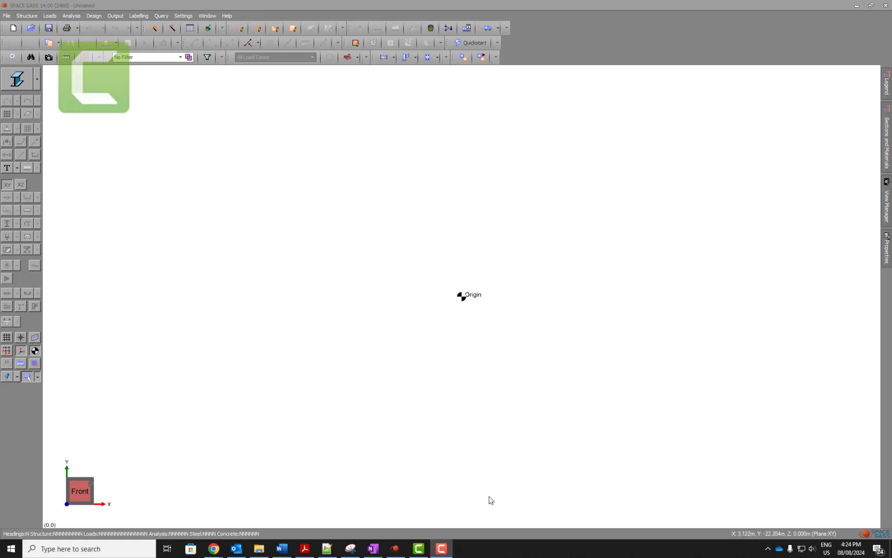
Step: On the OneNote truss sketch, ink 56 by the top horizontal arrow and 42 by member 8's downward arrow
left_click(373, 549)
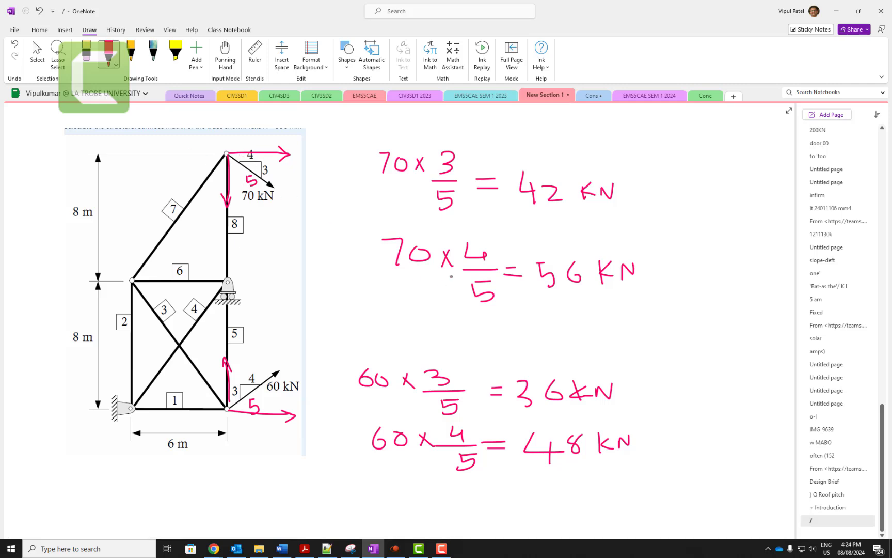
left_click_drag(298, 149, 306, 147)
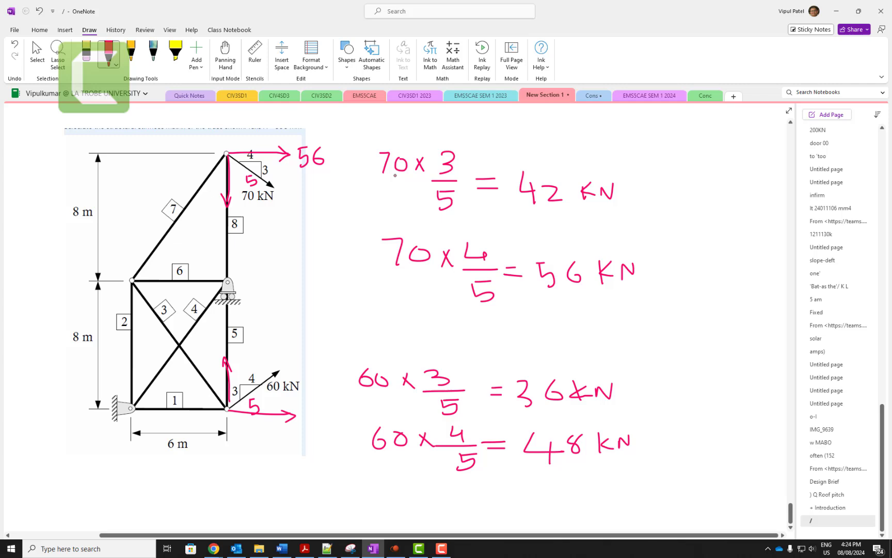
mouse_move(228, 219)
left_mouse_down()
mouse_move(225, 232)
mouse_move(264, 238)
left_mouse_up()
Step: Start drawing members at the origin and draw the 8 m vertical side
left_click_drag(328, 13, 884, 178)
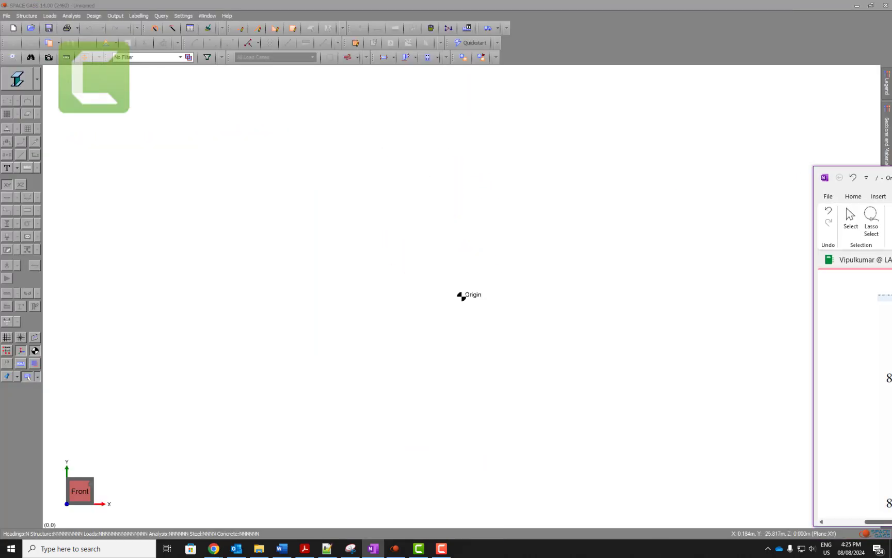
left_click(482, 300)
scroll(490, 290, "up", 1)
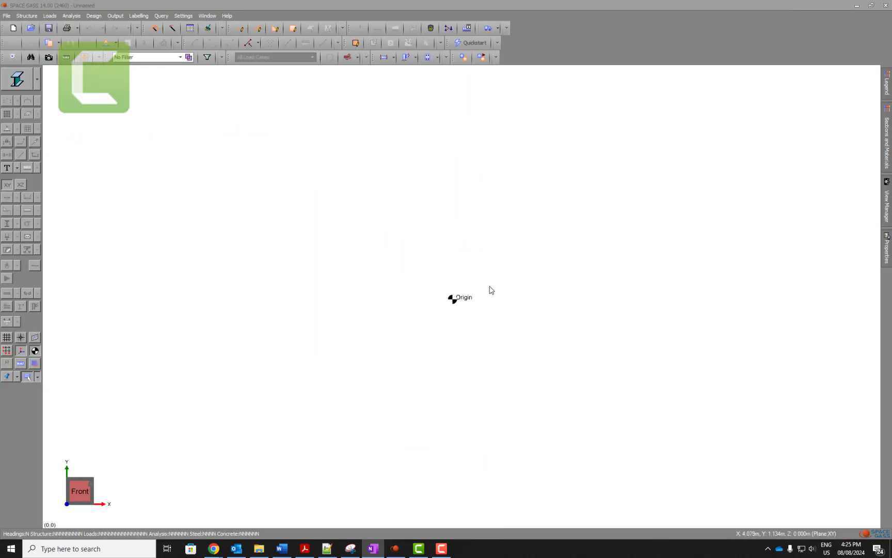
scroll(490, 289, "up", 1)
left_click(258, 27)
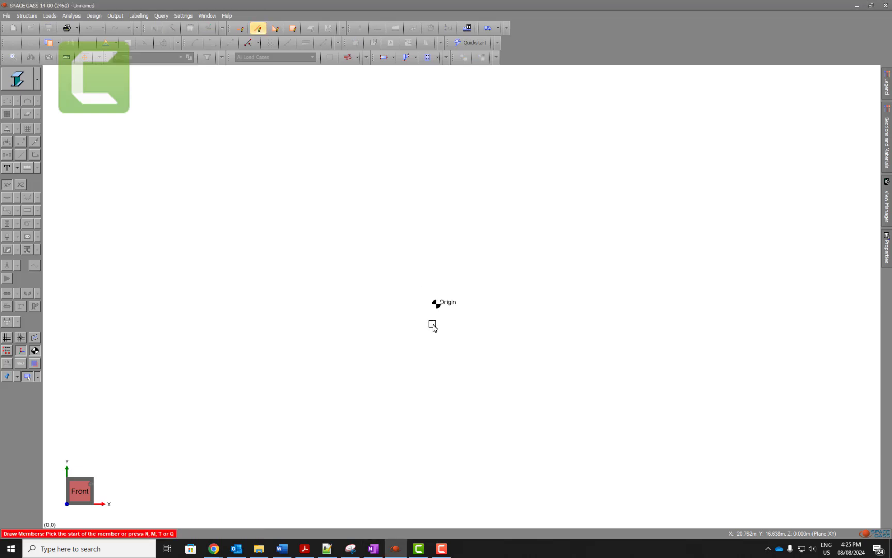
left_click(438, 308)
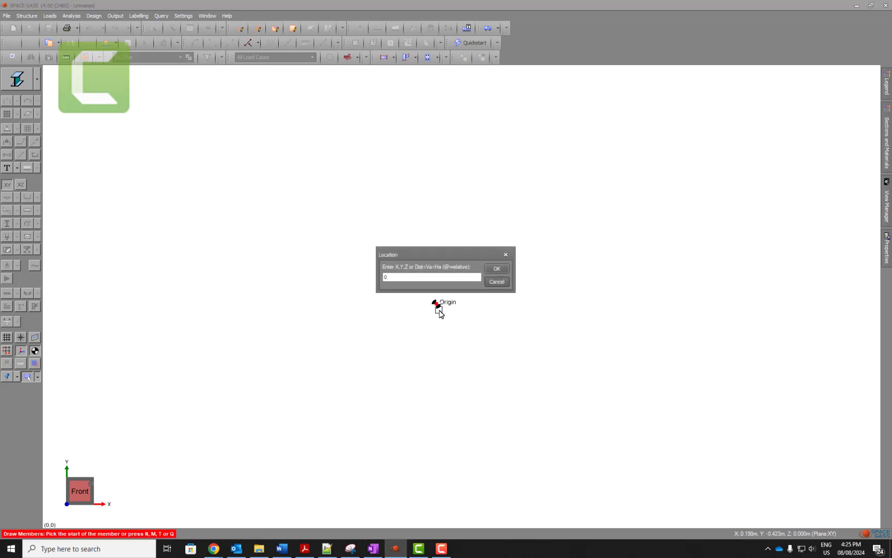
key("Return")
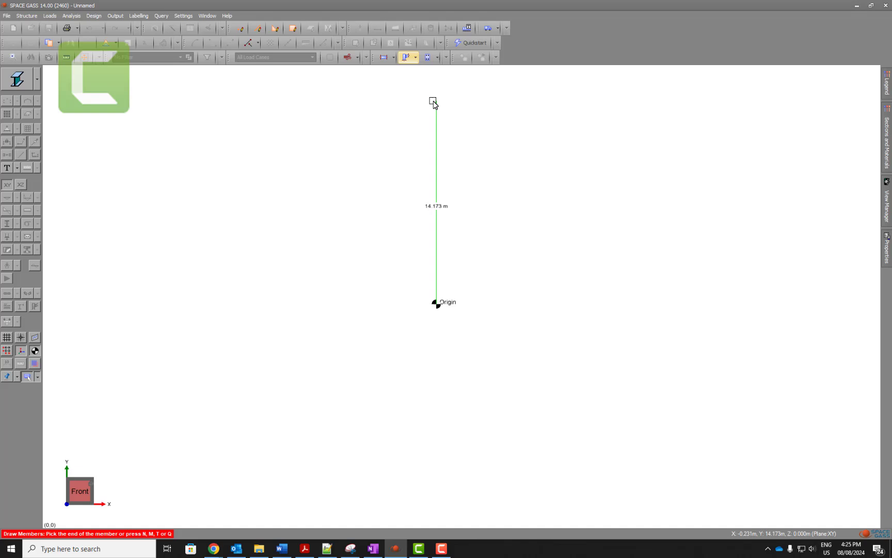
type("8")
key("Return")
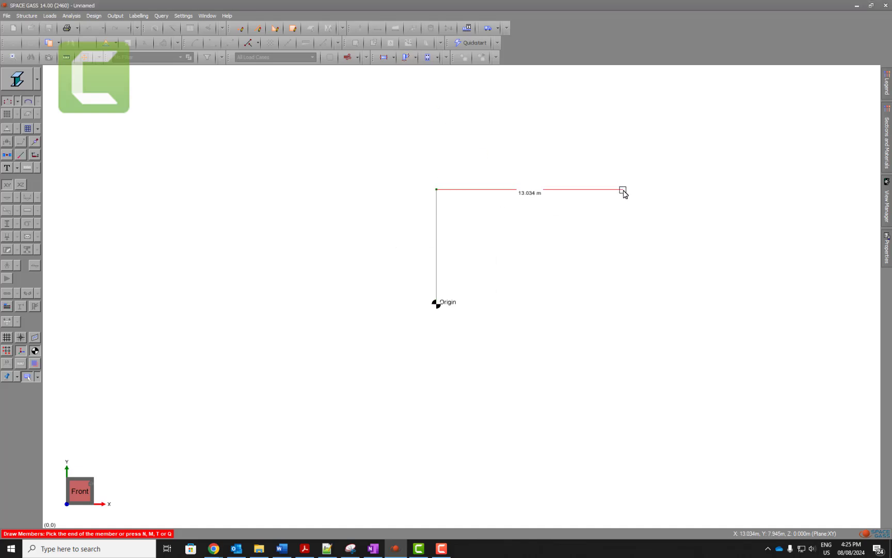
Step: Add the 6 m top side and the 8 m downward side, closing the rectangle at the origin
type("6")
key("Return")
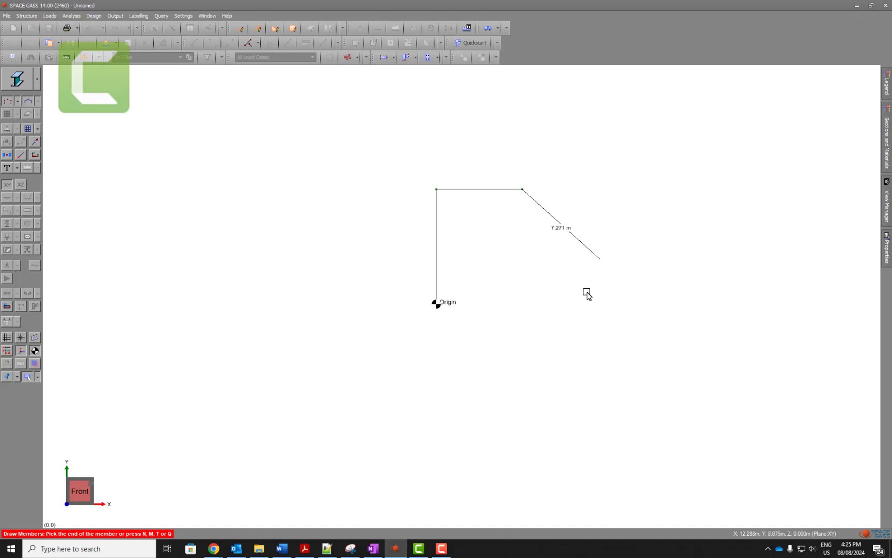
type("8")
key("Return")
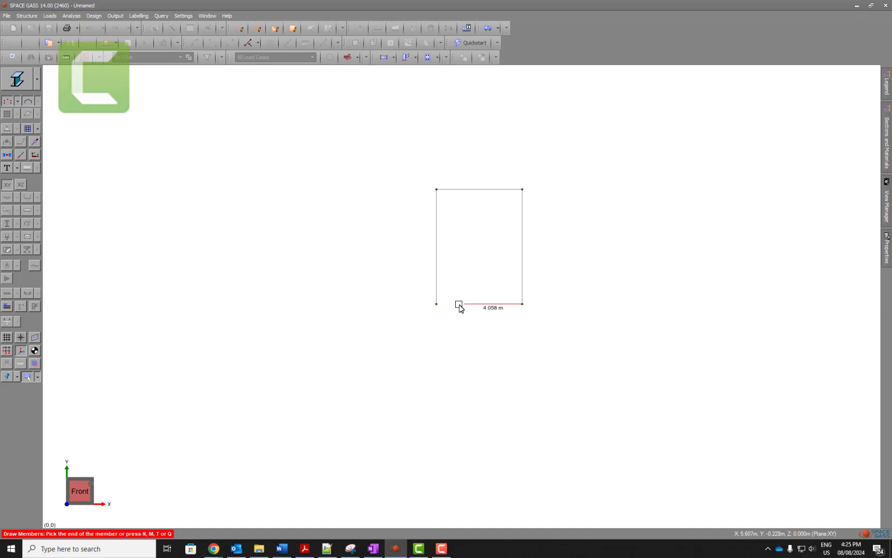
left_click(438, 304)
key("Escape")
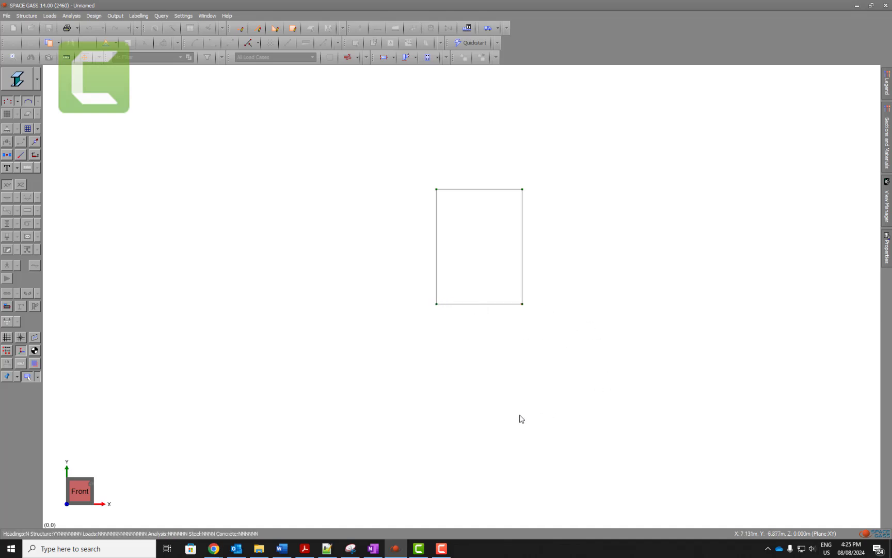
scroll(534, 175, "up", 2)
Step: Draw the two crossed diagonals corner to corner across the lower panel
key("space")
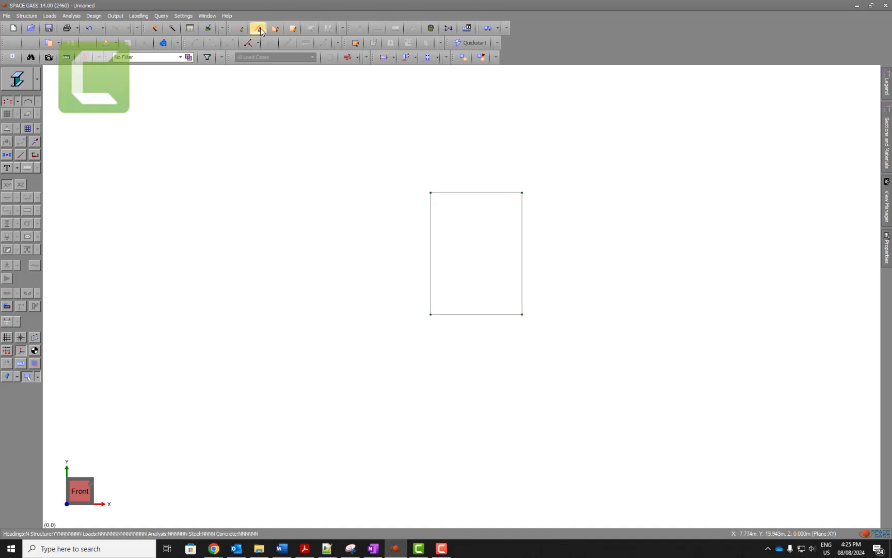
left_click(431, 192)
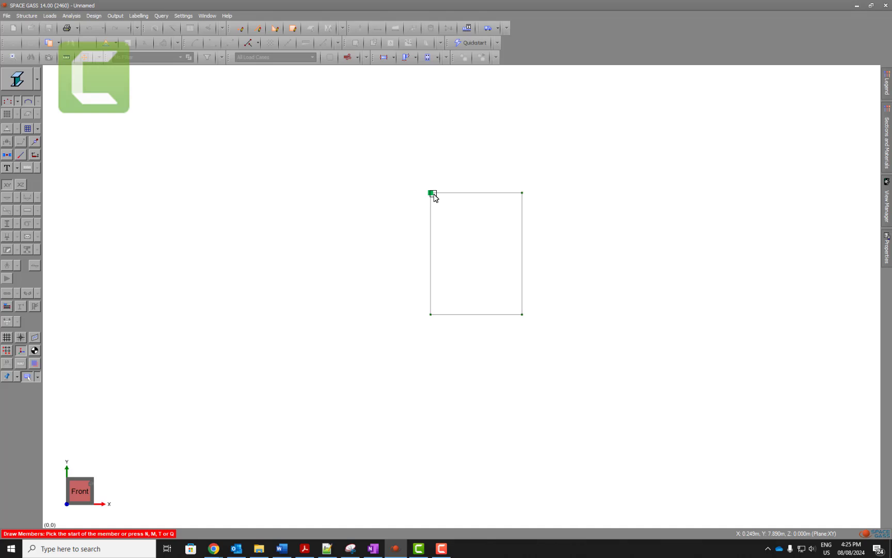
left_click(522, 314)
key("Escape")
left_click(258, 28)
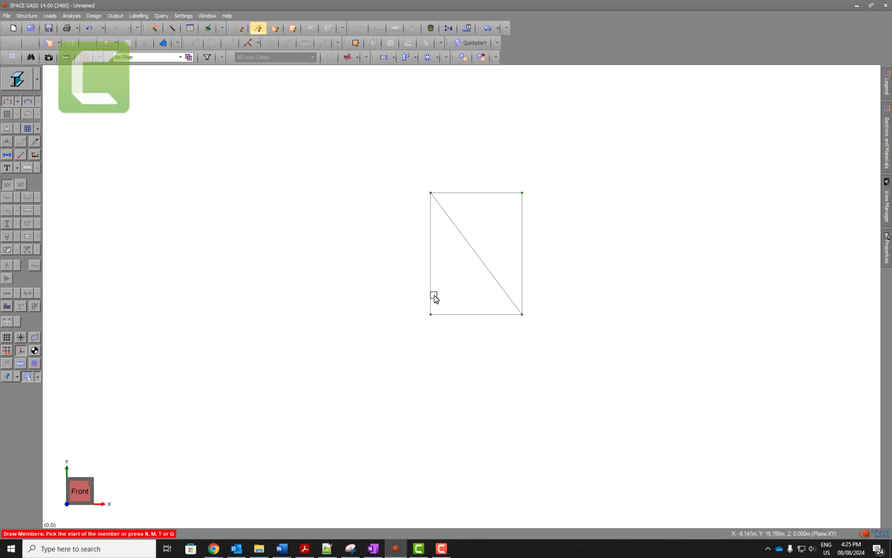
left_click(431, 315)
left_click(521, 193)
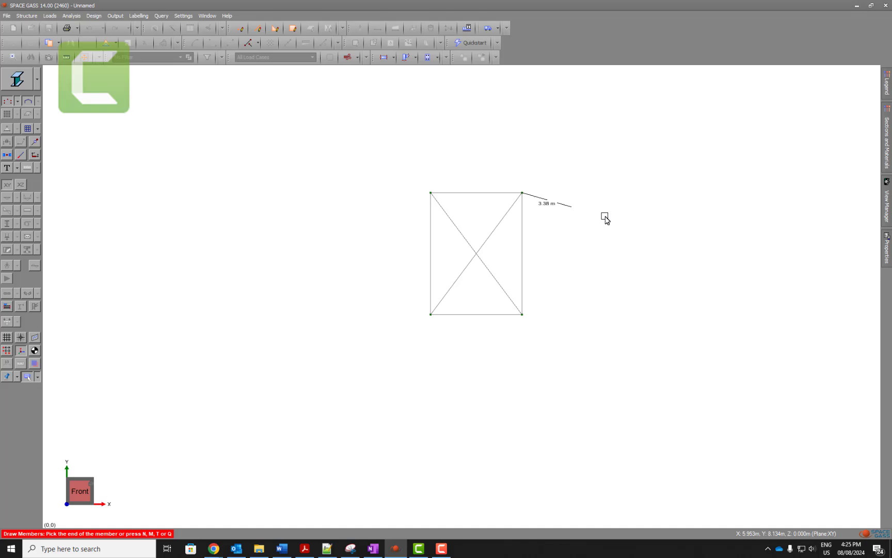
key("Escape")
key("Escape")
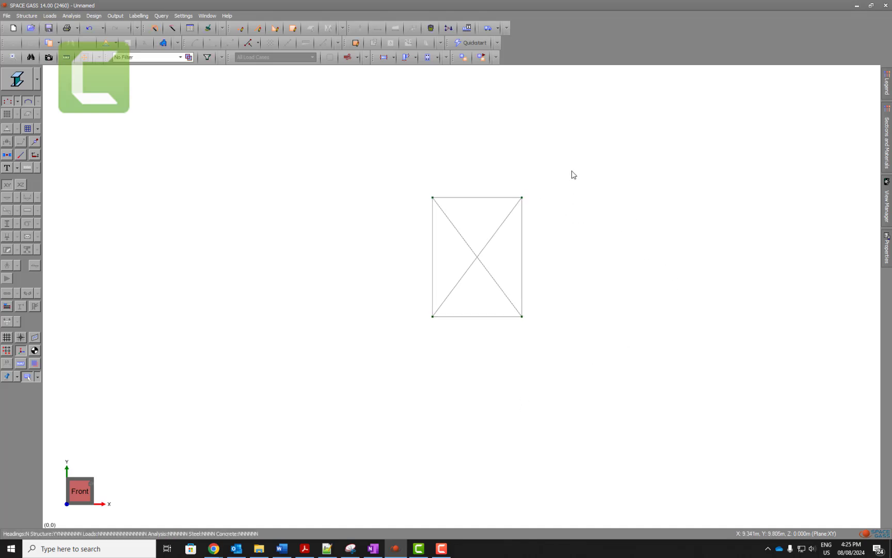
Step: From the top-right node, draw an 8 m vertical member and a 10 m sloping member to the left node
left_click(258, 28)
left_click(520, 197)
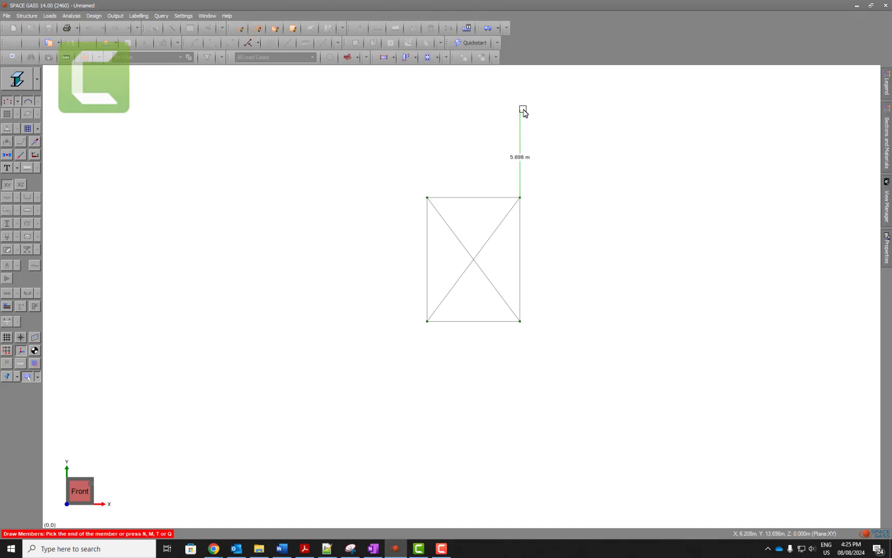
type("8")
key("Return")
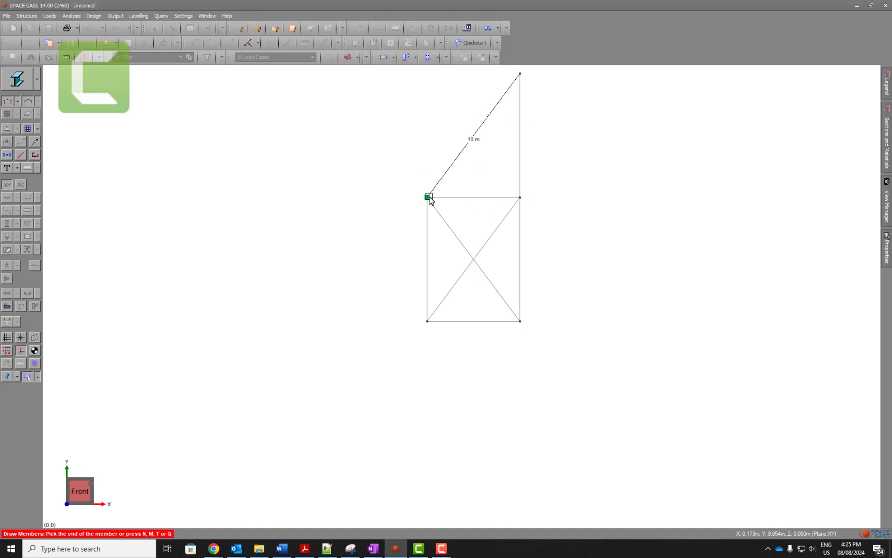
left_click(429, 197)
key("Escape")
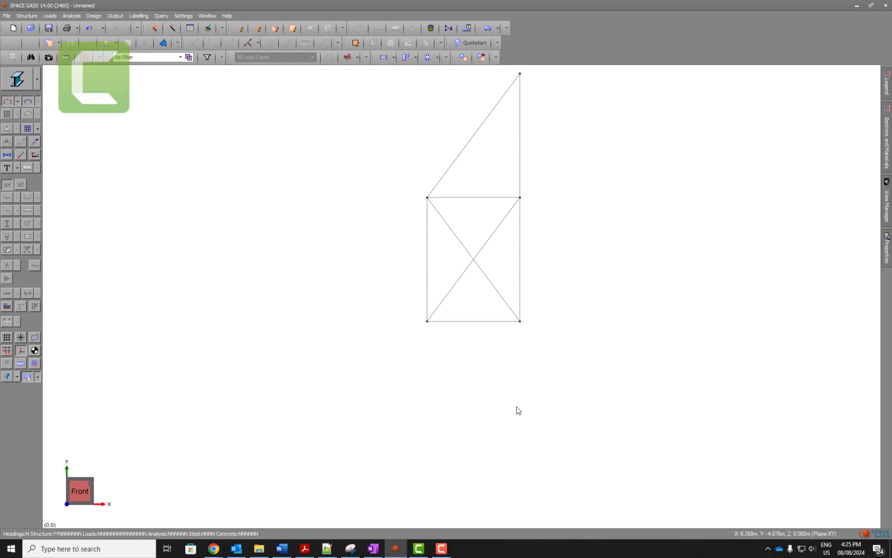
key("alt+Tab")
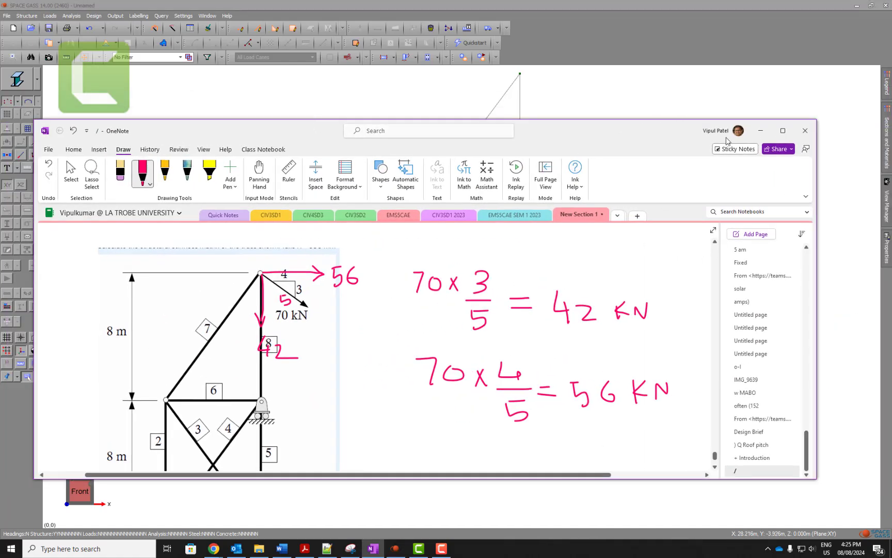
Step: Maximize the OneNote notes page, then drag it aside to reveal the SPACE GASS model
left_click(784, 132)
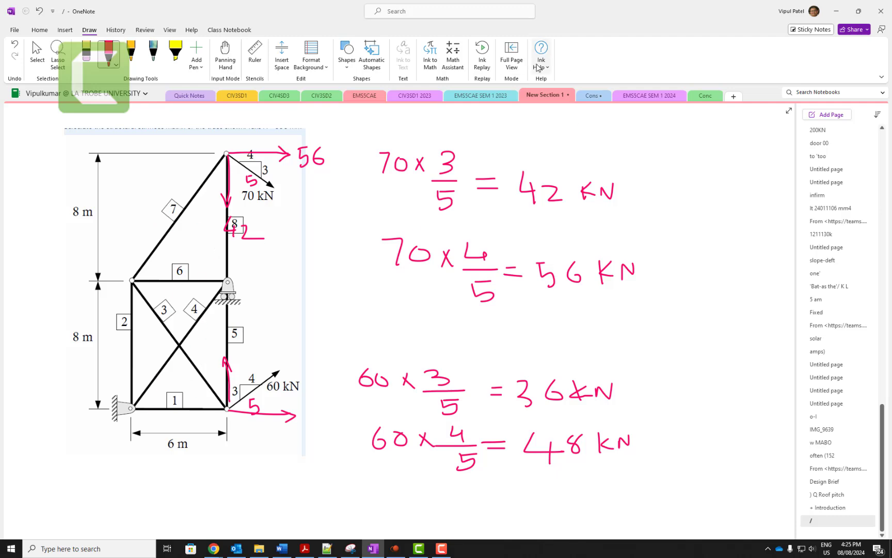
left_click_drag(590, 16, 891, 106)
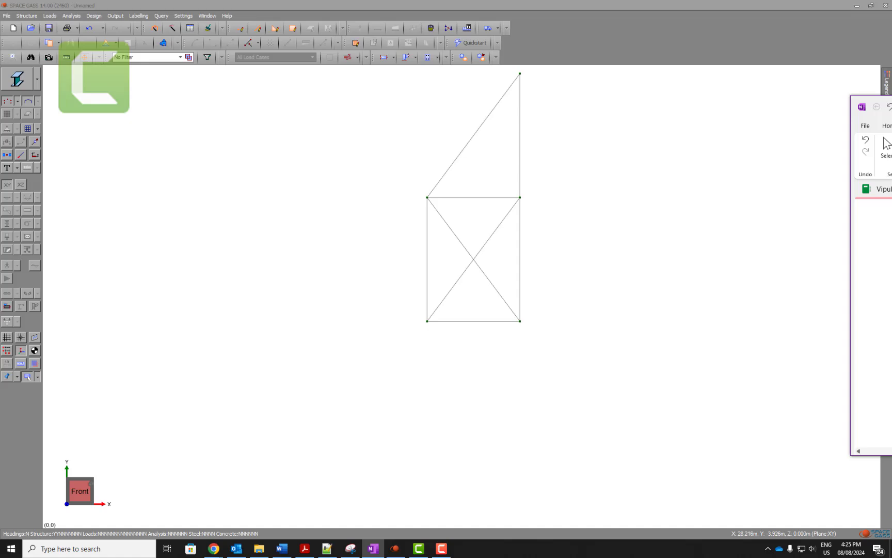
Step: Refit the truss in Front view and zoom out, then check the notes and minimize them
left_click(74, 485)
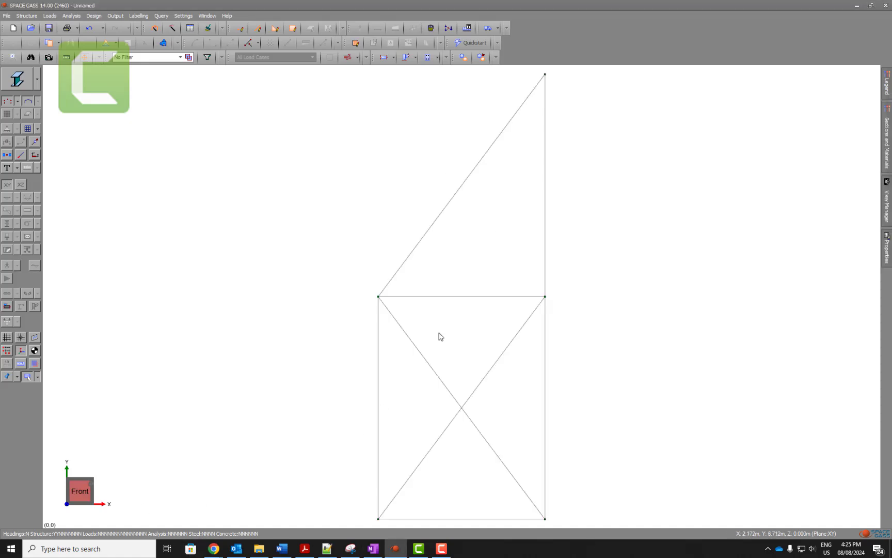
scroll(440, 337, "down", 3)
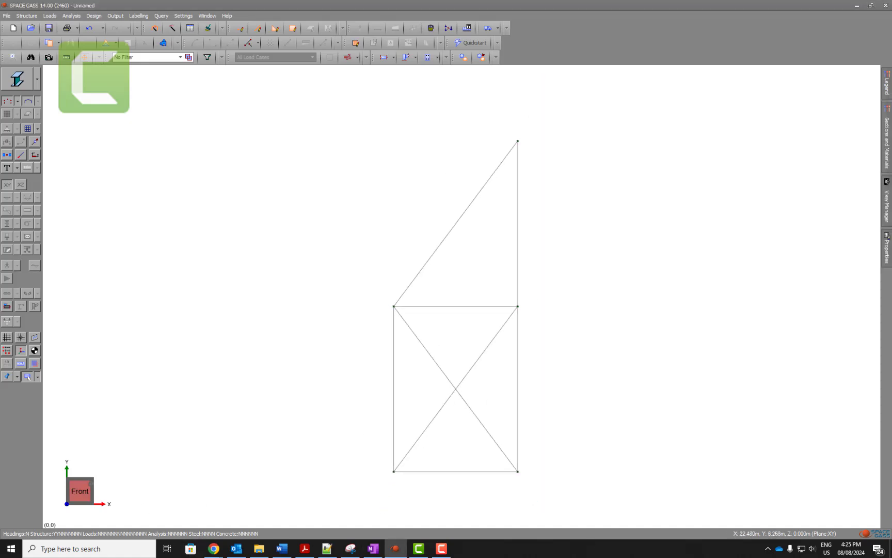
key("alt+Tab")
key("super+Up")
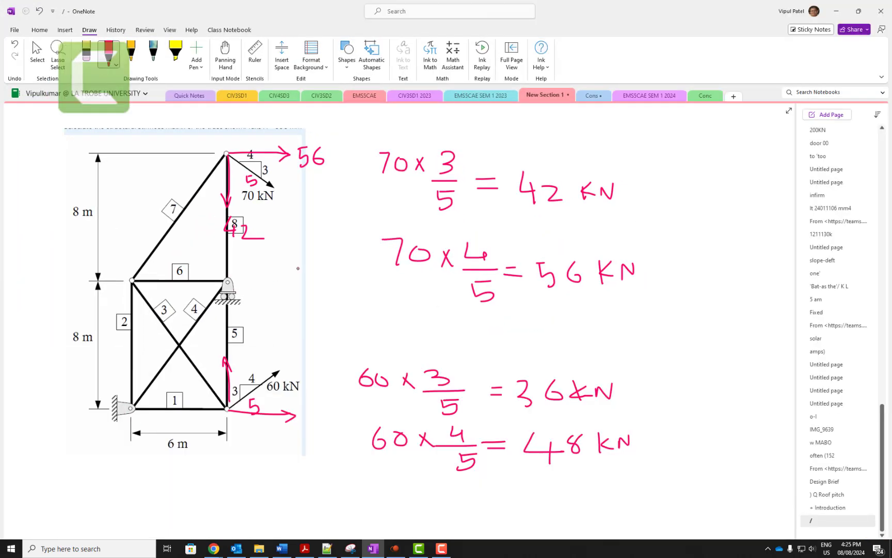
key("super+Down")
key("super+Down")
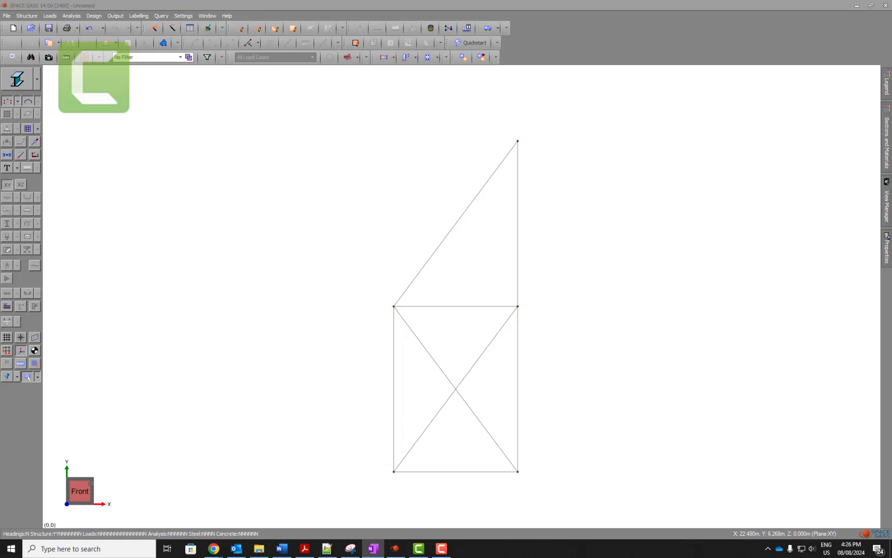
Step: Apply a support restraint to node 1 at the origin
left_click(393, 472)
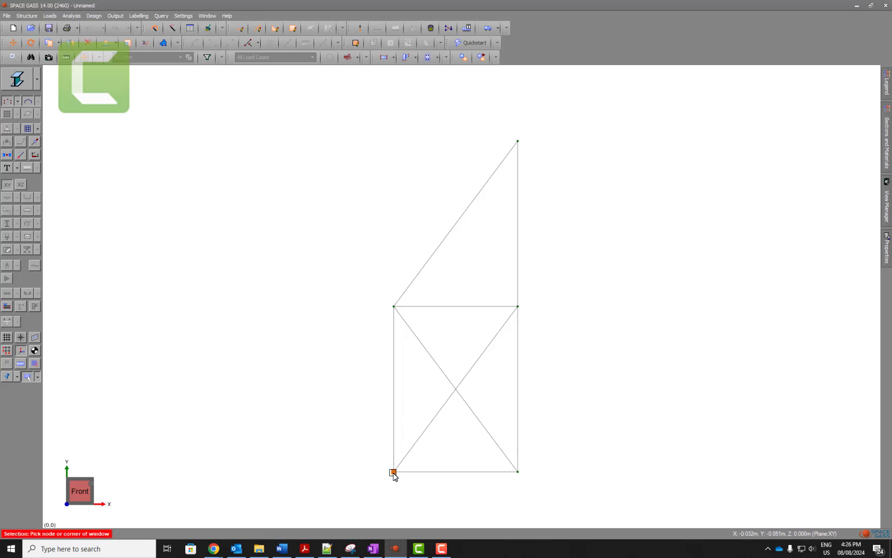
double_click(394, 472)
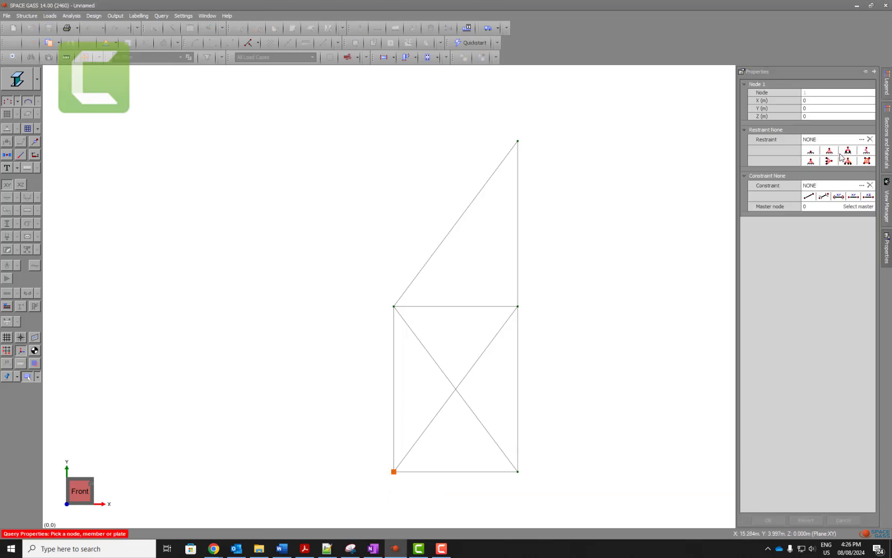
left_click(841, 155)
left_click(764, 519)
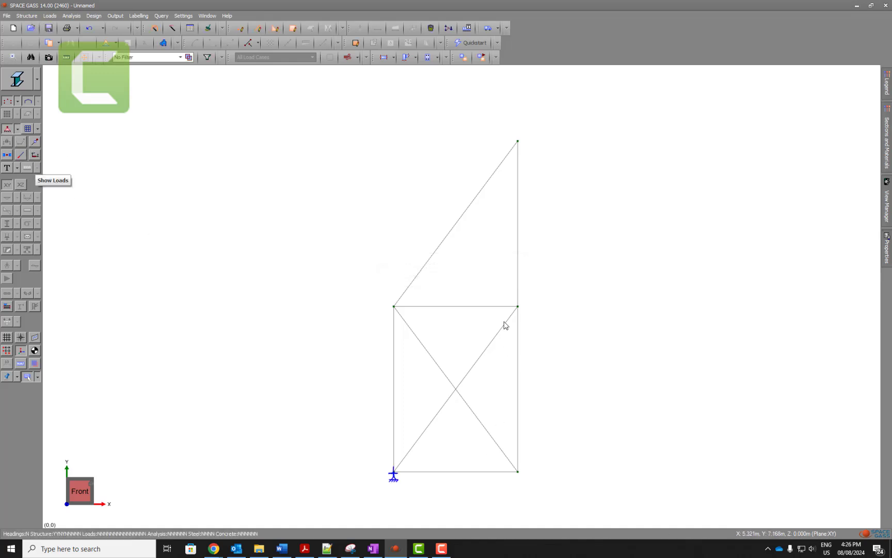
Step: Make node 3, the right-hand middle node, a roller support with restraint code RFFRRR
double_click(518, 307)
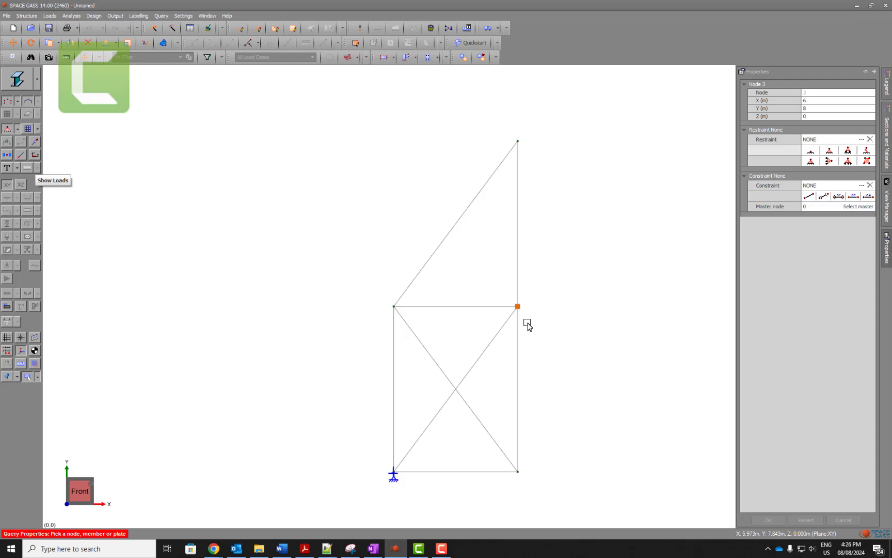
left_click(847, 150)
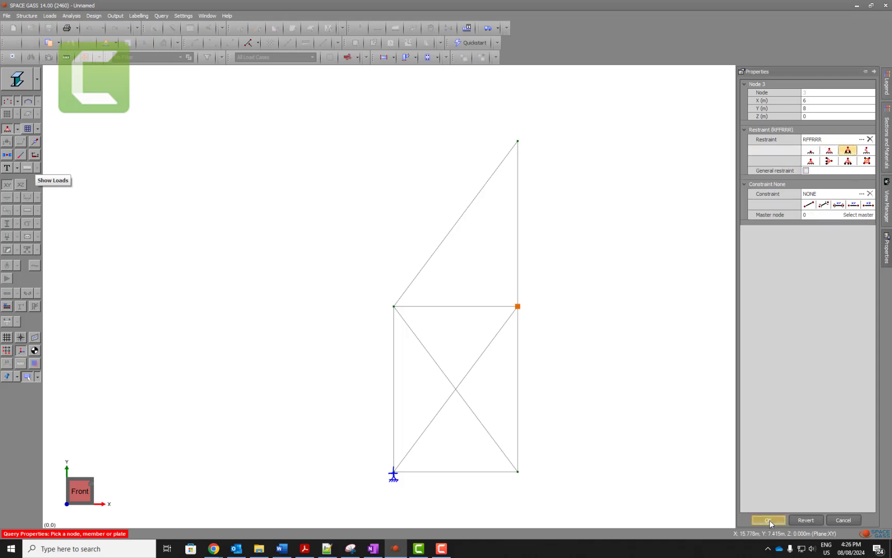
left_click(769, 520)
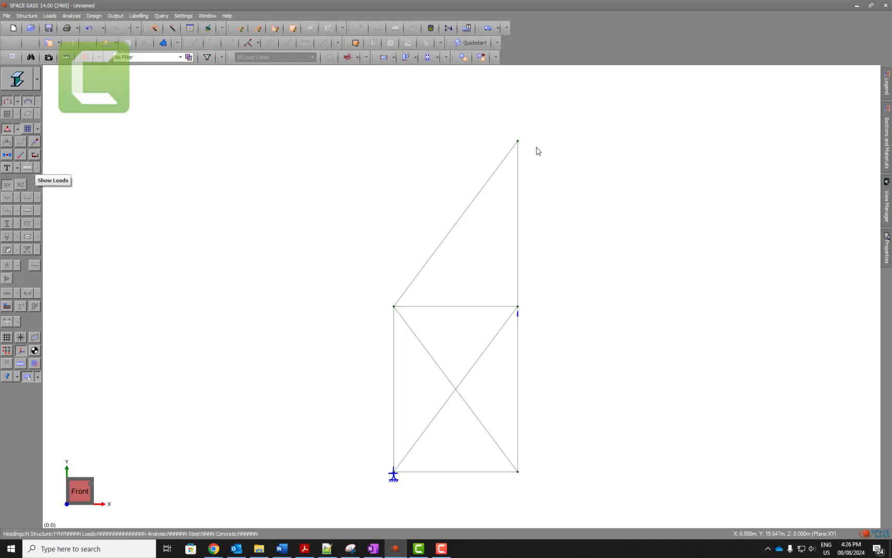
Step: Load top node 5 in load case 1 with X force 56 kN and Y force -42 kN
left_click(517, 141)
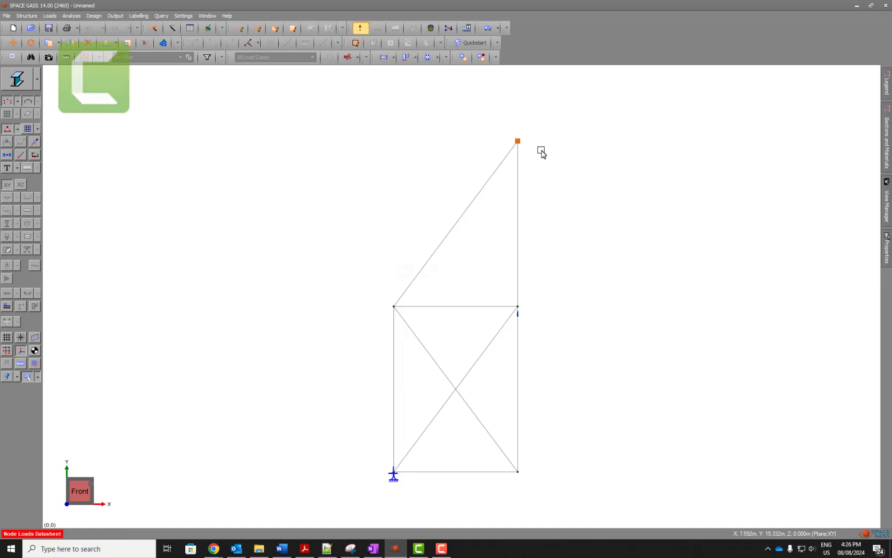
left_click(528, 247)
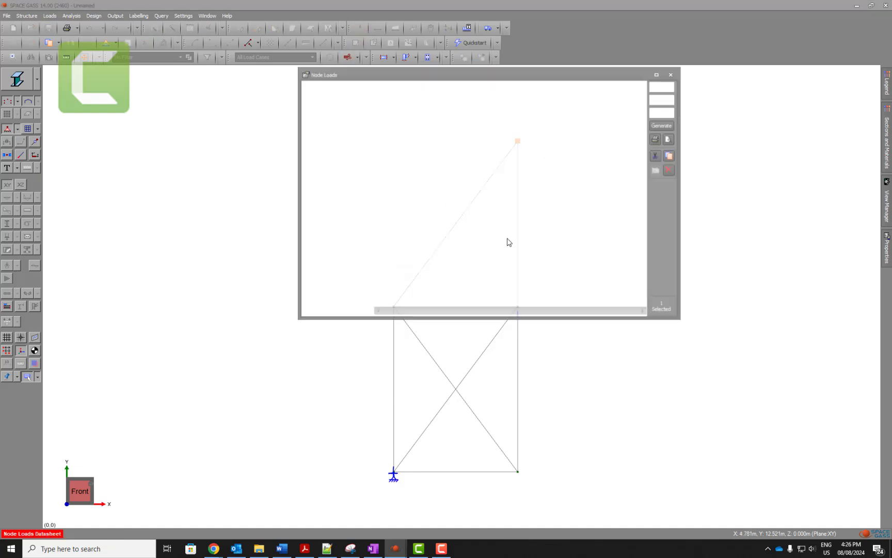
left_click(377, 132)
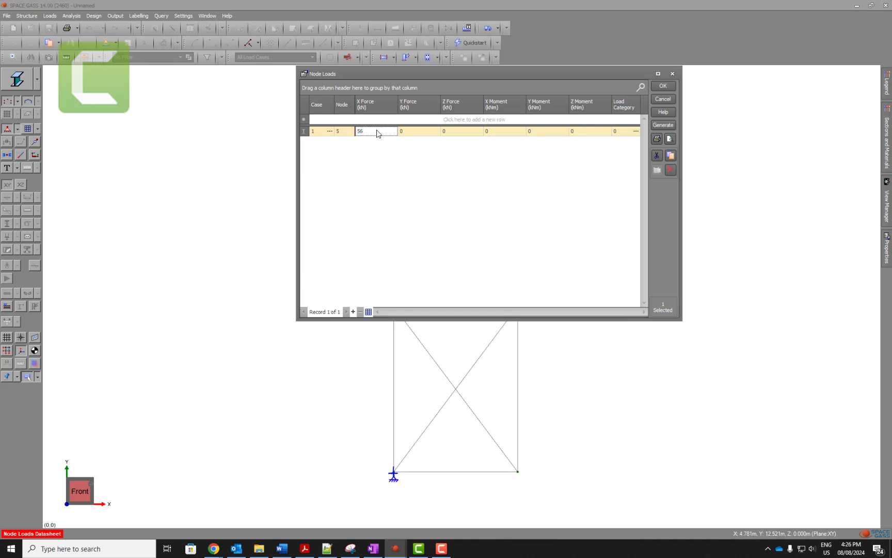
left_click(421, 134)
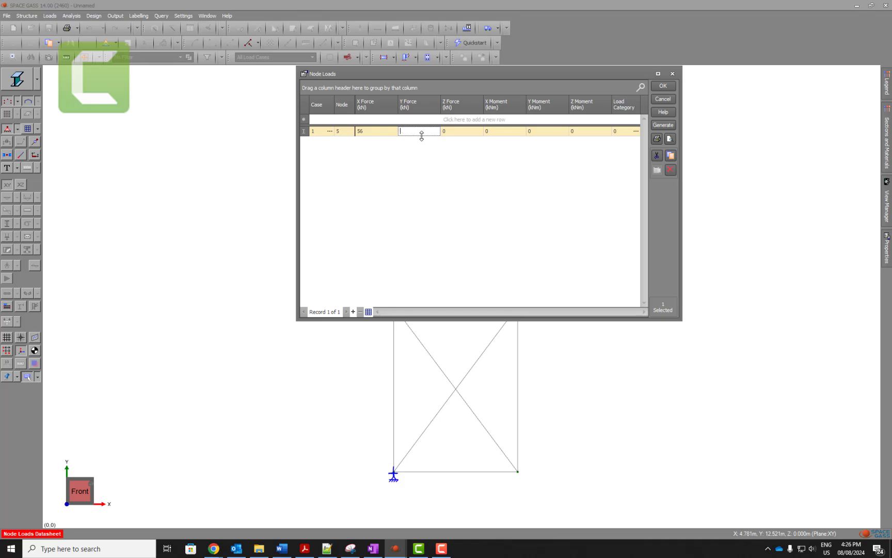
left_click(663, 86)
left_click(582, 250)
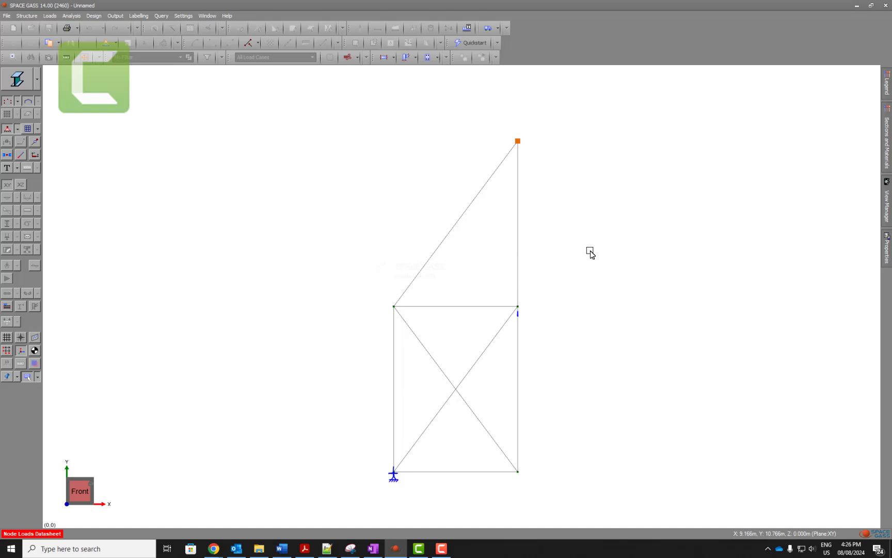
left_click(523, 241)
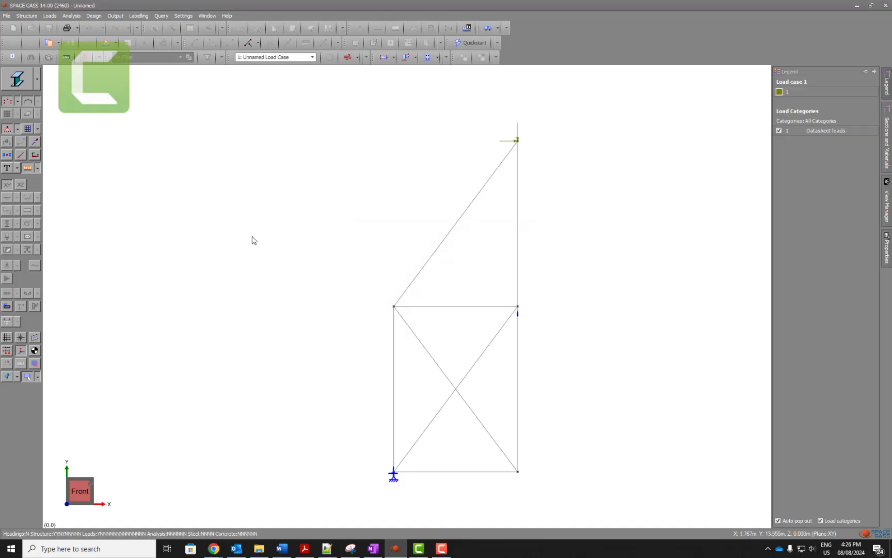
Step: Enable Show Diagram Annotation so the load arrows show their 56kN and -42kN labels
left_click(17, 168)
left_click(31, 294)
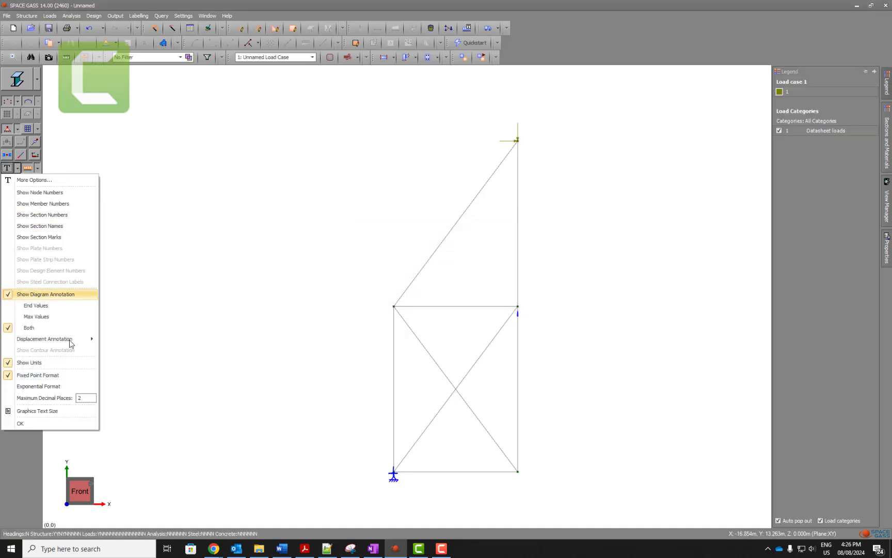
left_click(21, 424)
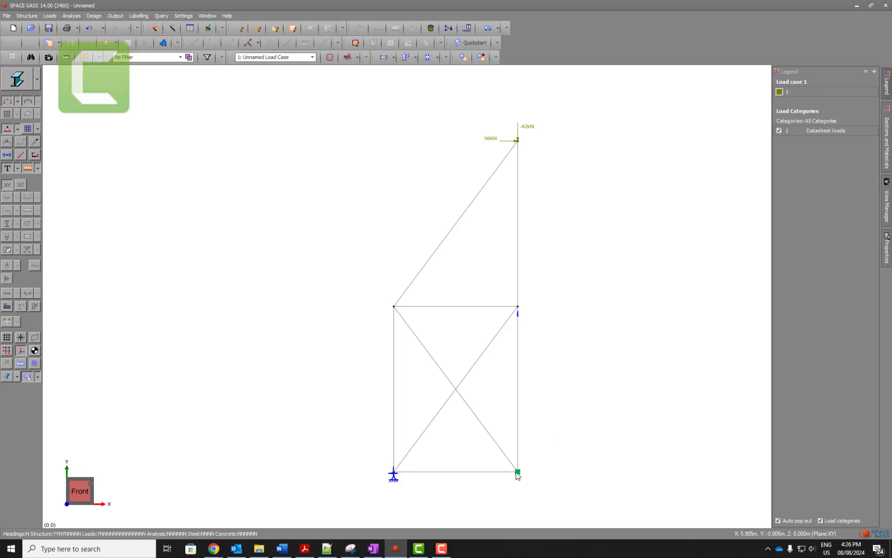
Step: Load bottom-right node 4 in load case 1 with X force 48 kN and Y force 36 kN
left_click(522, 475)
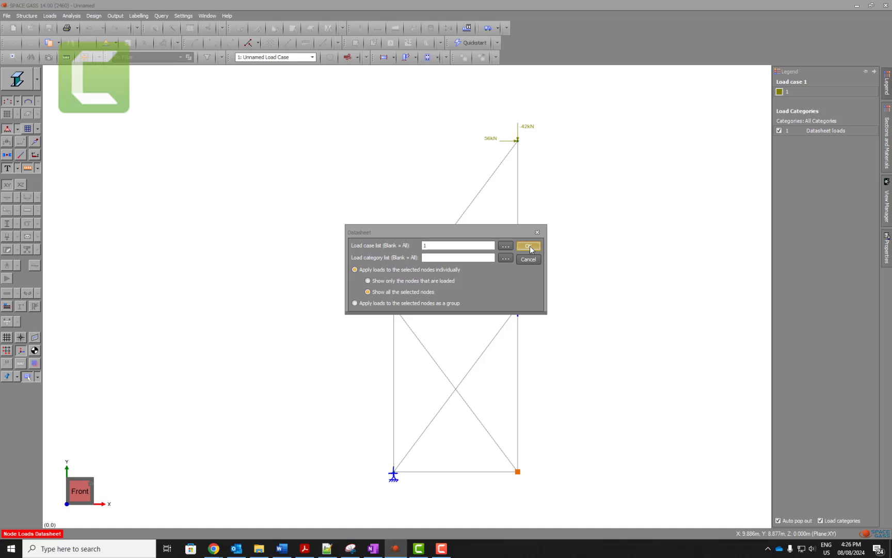
left_click(528, 247)
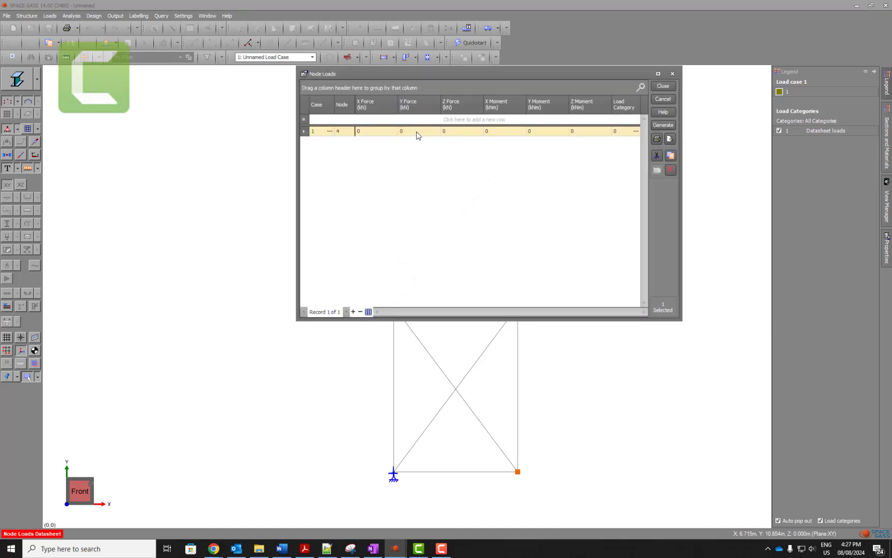
left_click(387, 135)
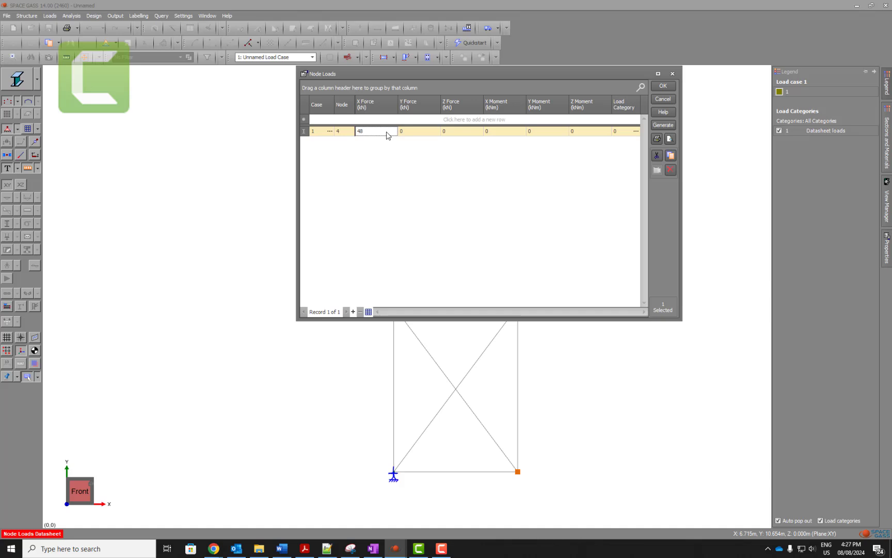
key("Tab")
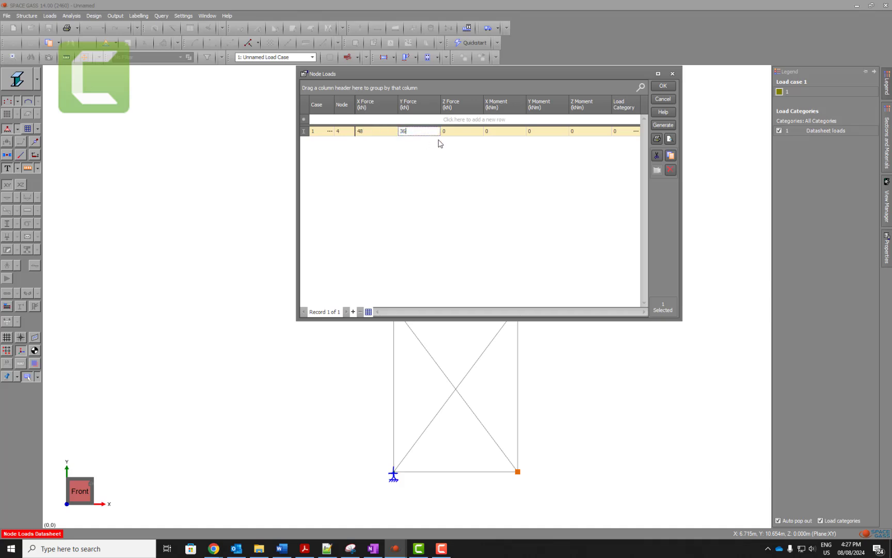
type("36")
left_click(665, 86)
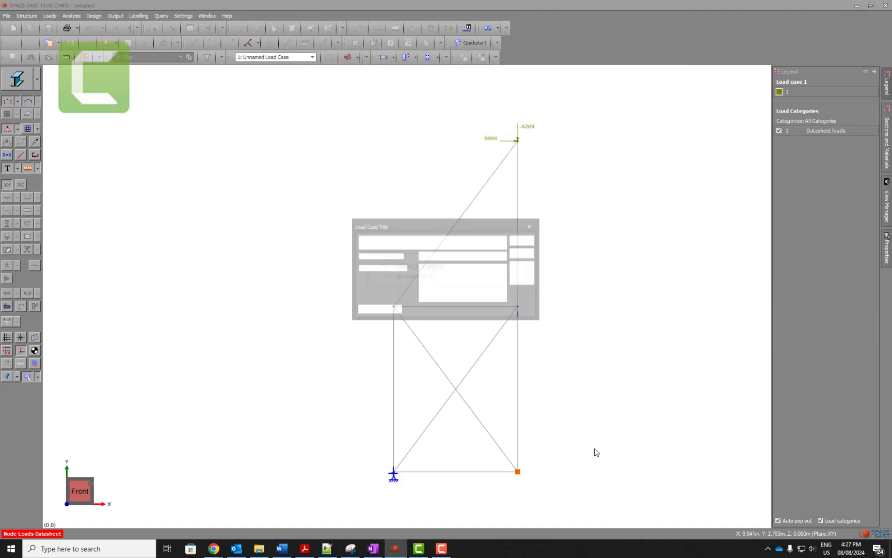
left_click(524, 250)
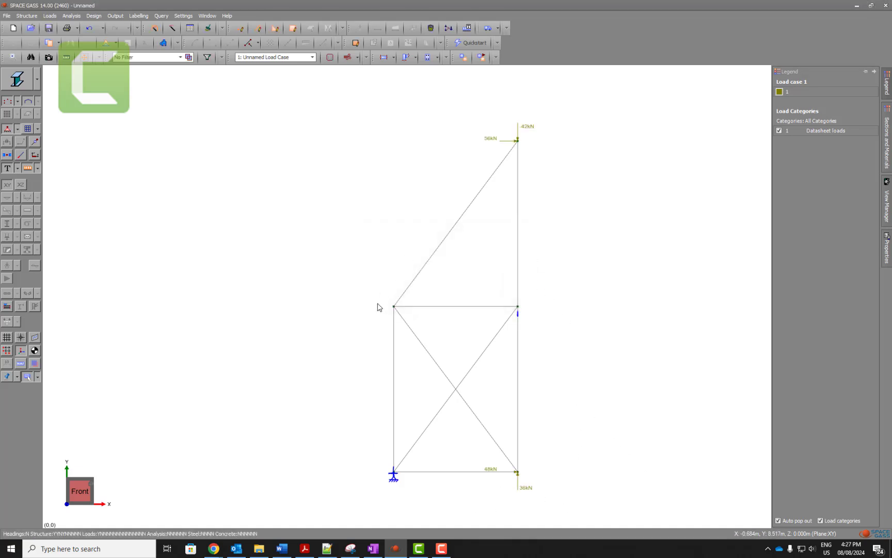
Step: Assign member 2 the 30*6 EA equal angle section from the Aust300 library
scroll(378, 307, "down", 1)
double_click(456, 311)
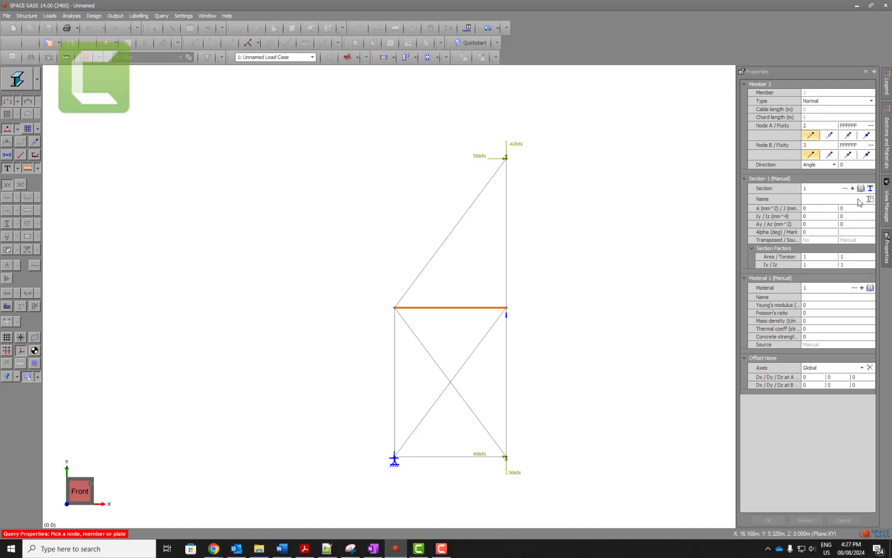
left_click(870, 189)
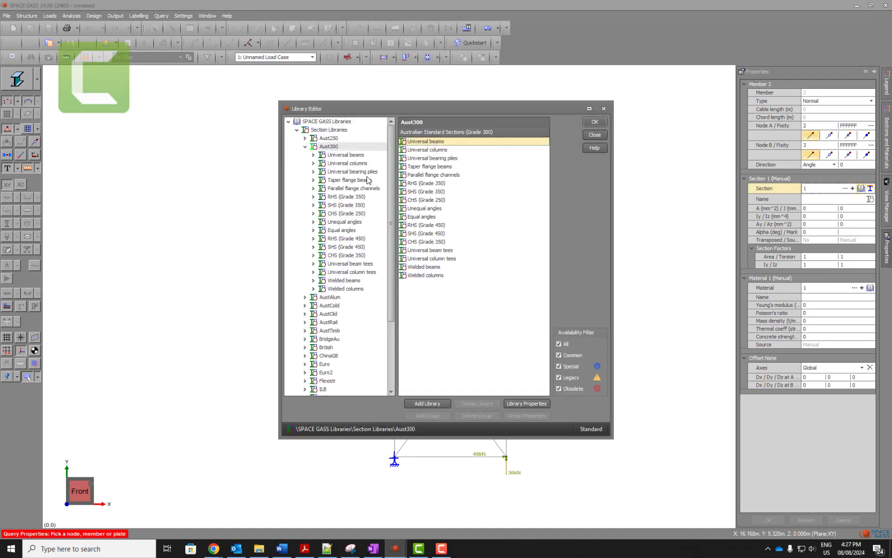
left_click(344, 231)
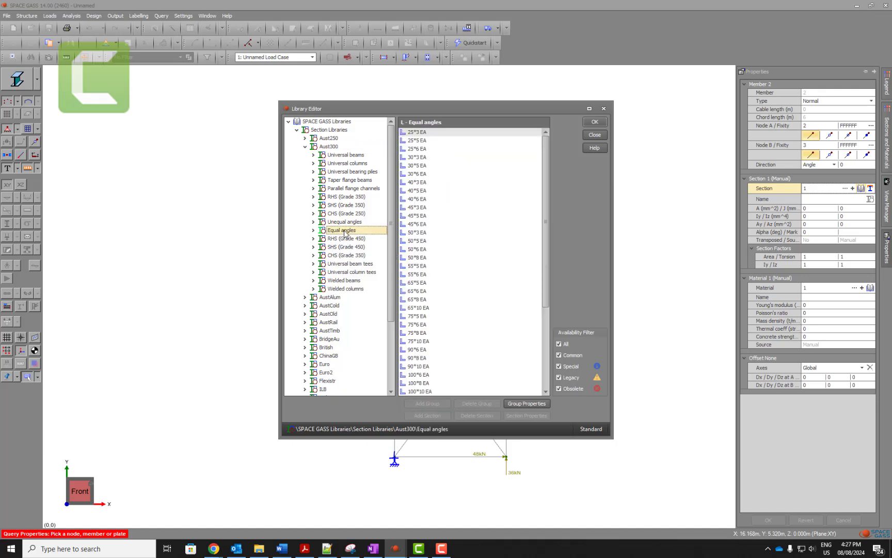
left_click(431, 176)
left_click(593, 124)
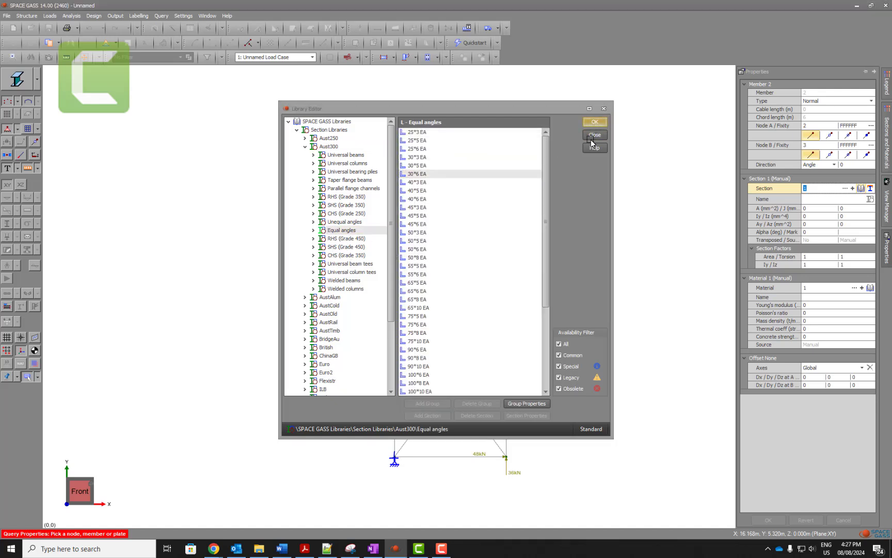
Step: Set member 2's material to STEEL and confirm the properties
left_click(870, 295)
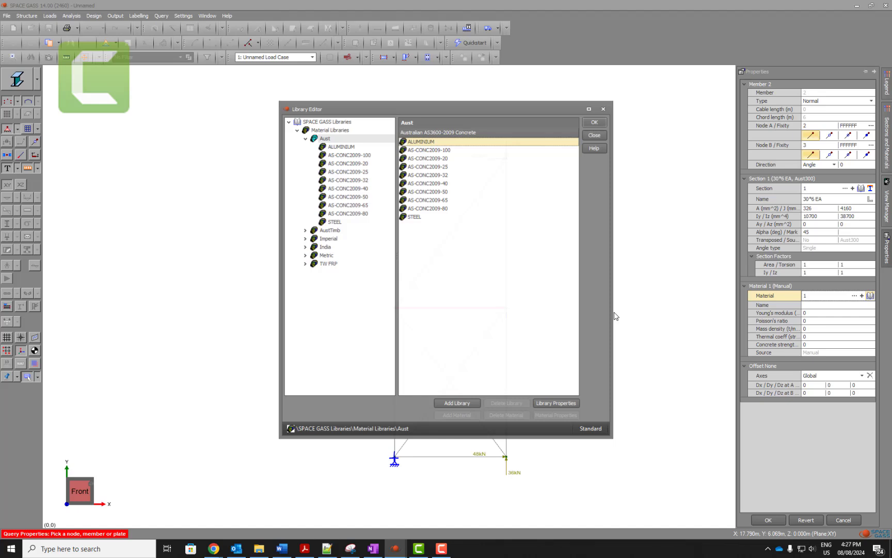
left_click(421, 217)
left_click(594, 124)
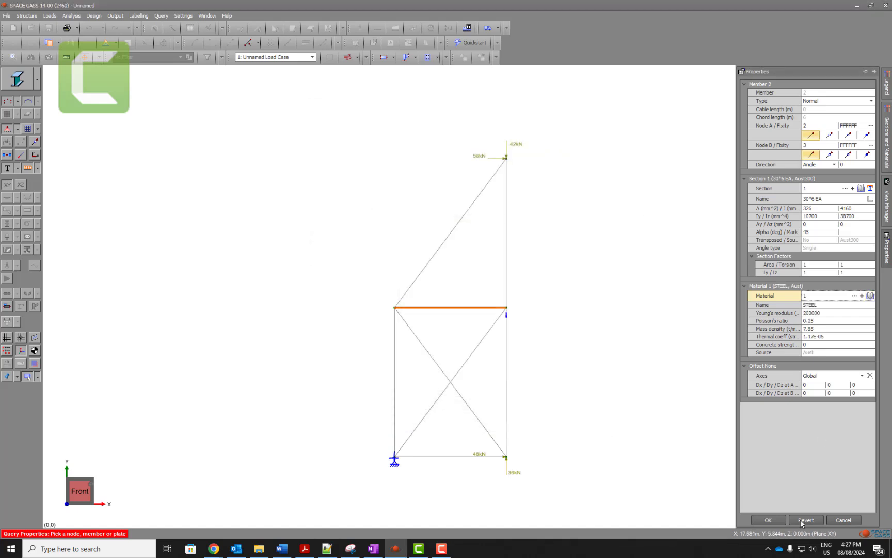
left_click(768, 520)
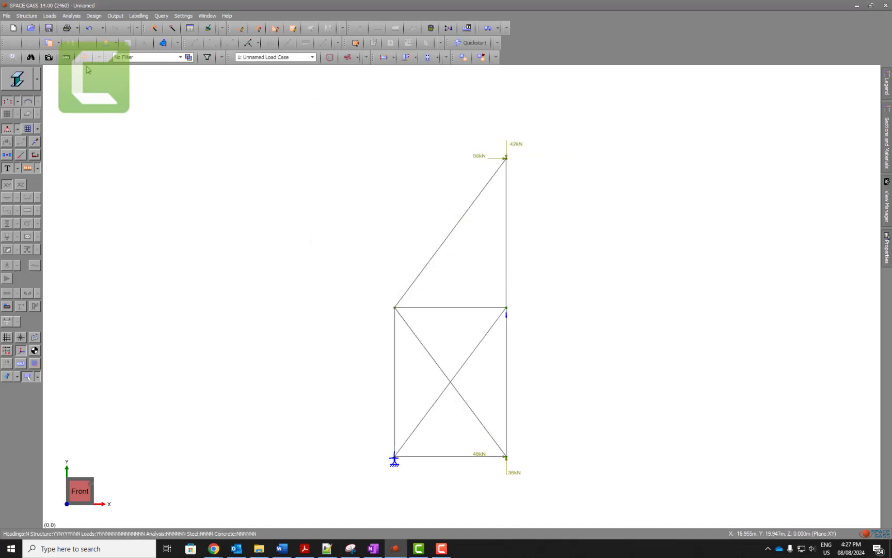
Step: Run a linear static analysis with default settings and acknowledge the completion message
left_click(71, 15)
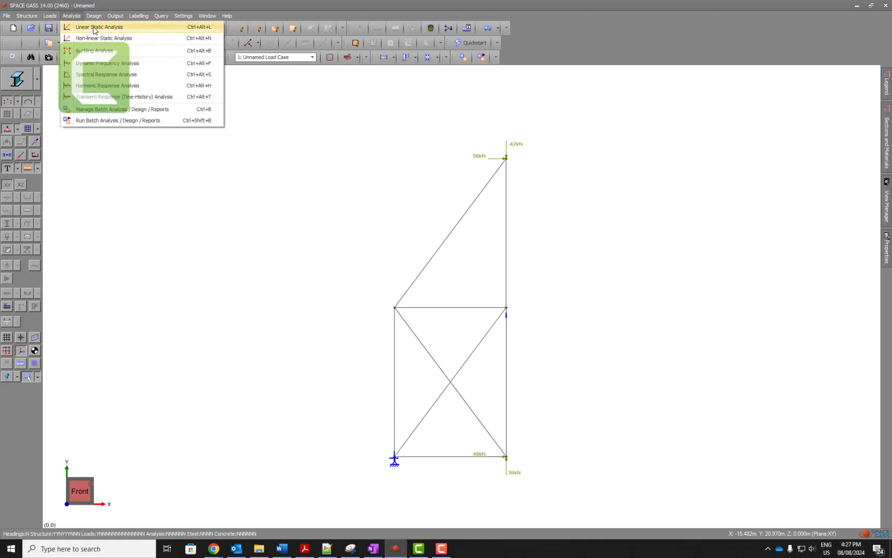
left_click(96, 27)
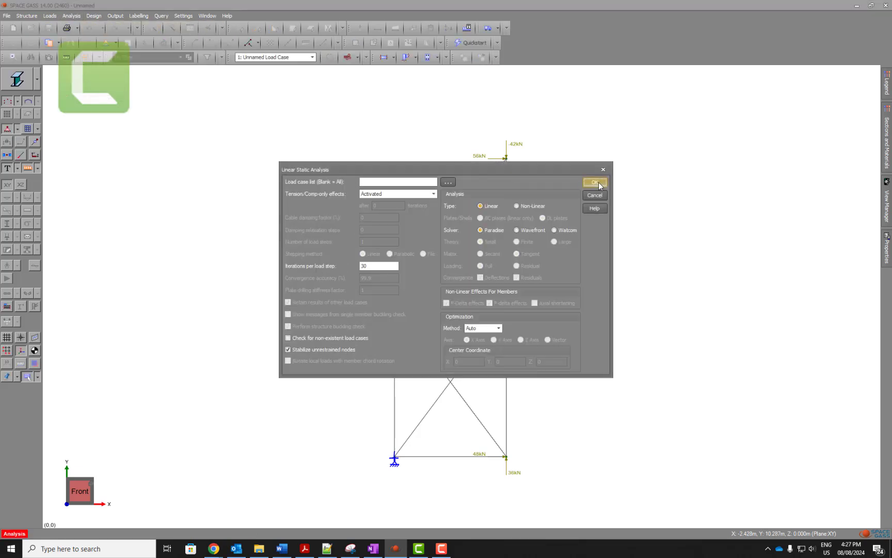
left_click(595, 183)
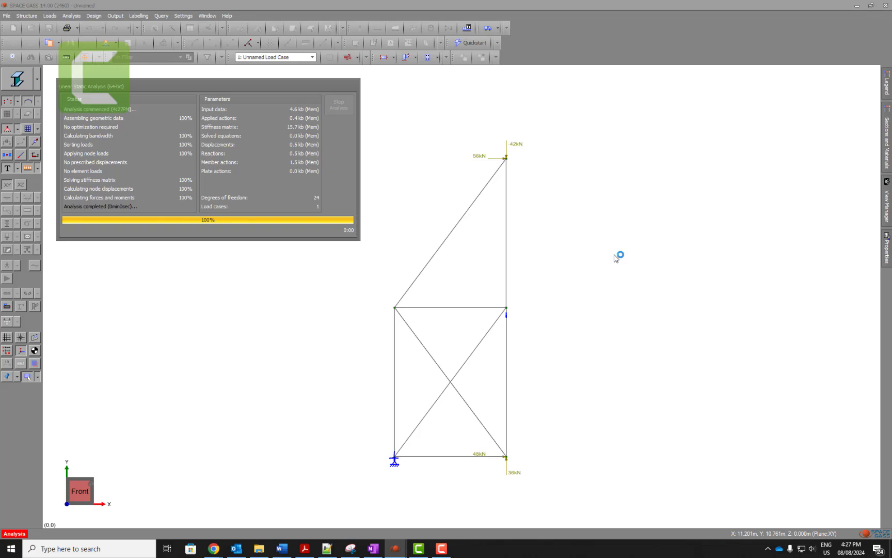
left_click(557, 326)
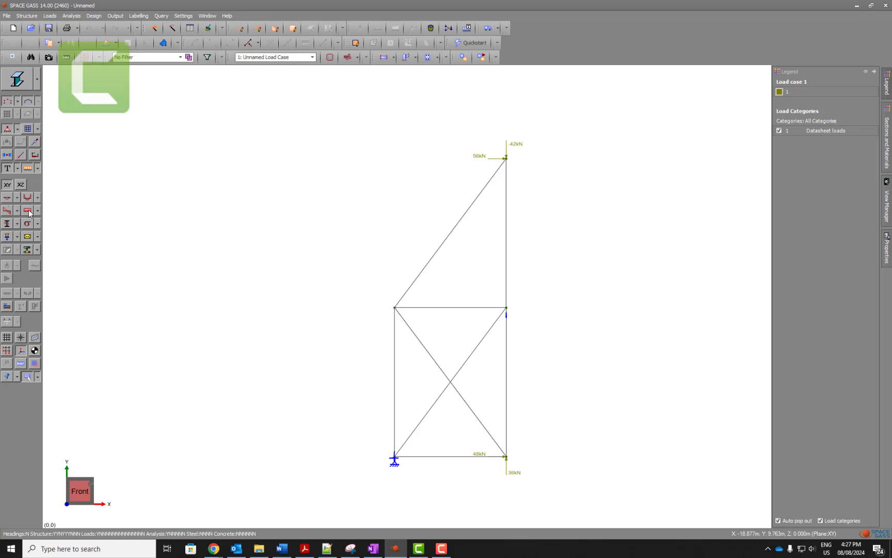
Step: Show the axial force diagram on the truss members, labelled with values such as 60.41kN
left_click(28, 212)
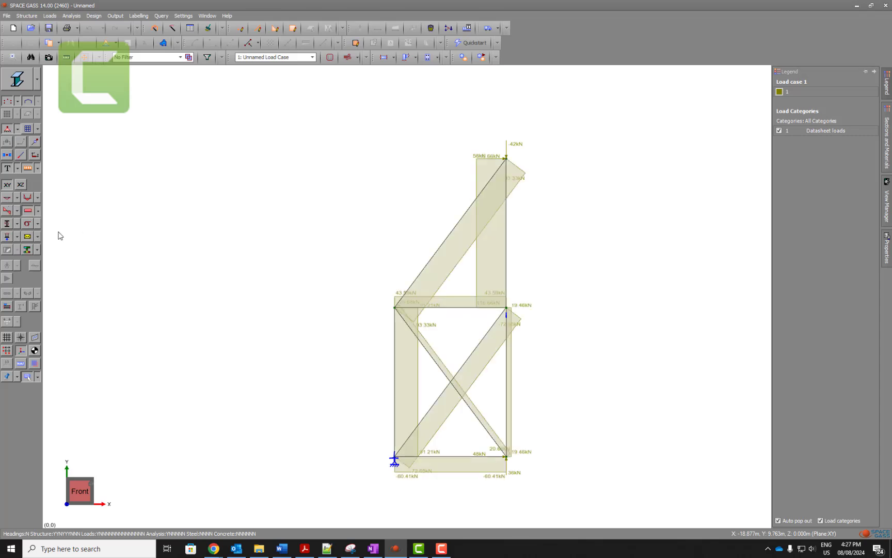